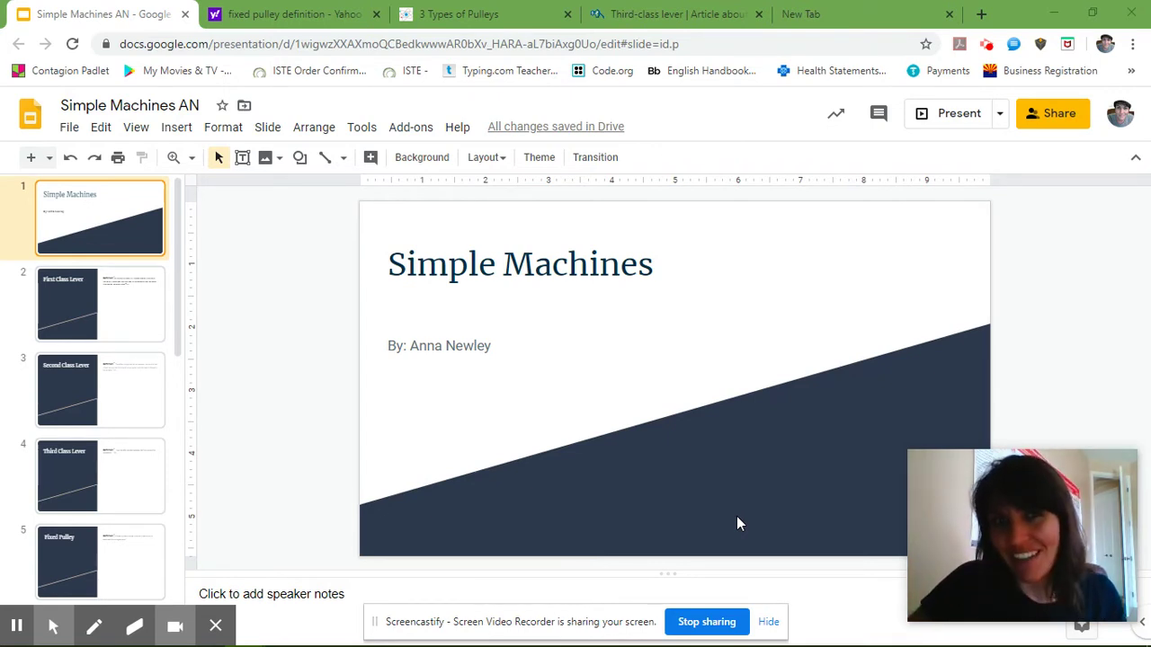
# Review the definitions on the First Class Lever and Second Class Lever slides and the Works Cited list.
pyautogui.click(101, 325)
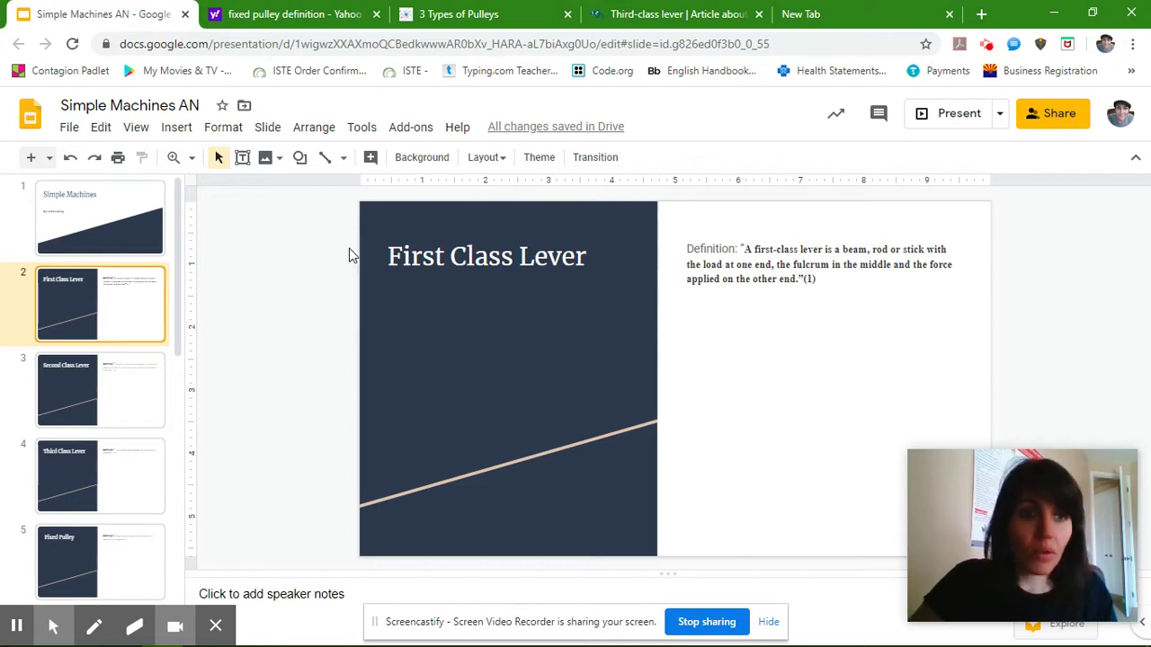
pyautogui.click(72, 414)
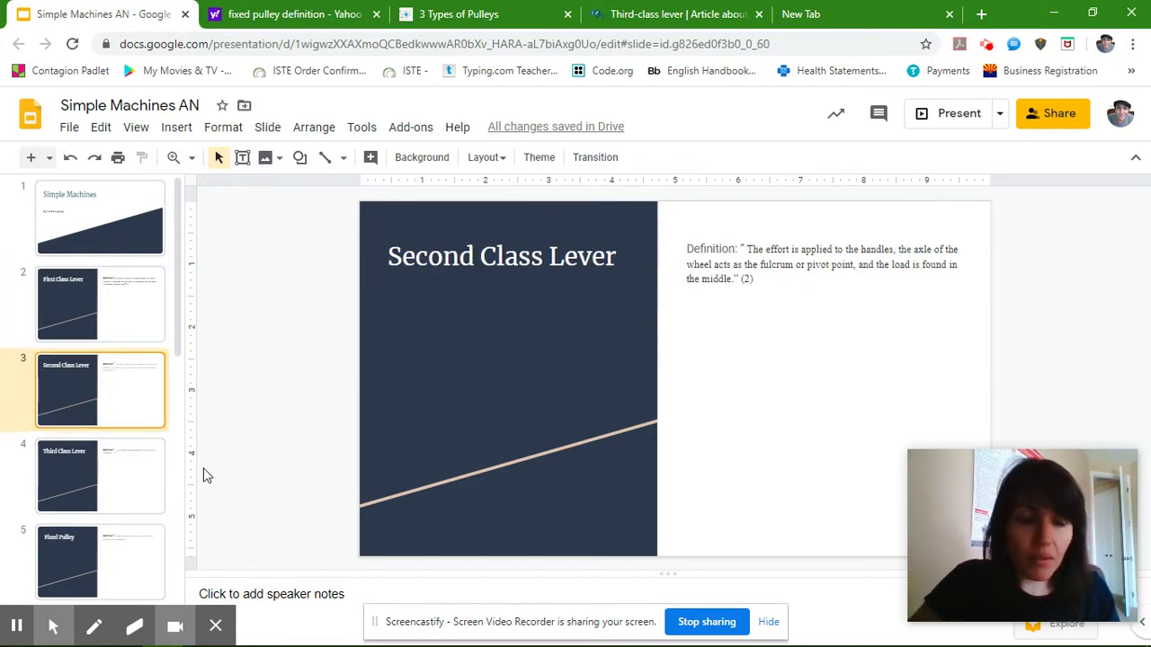
pyautogui.scroll(-7, 115, 514)
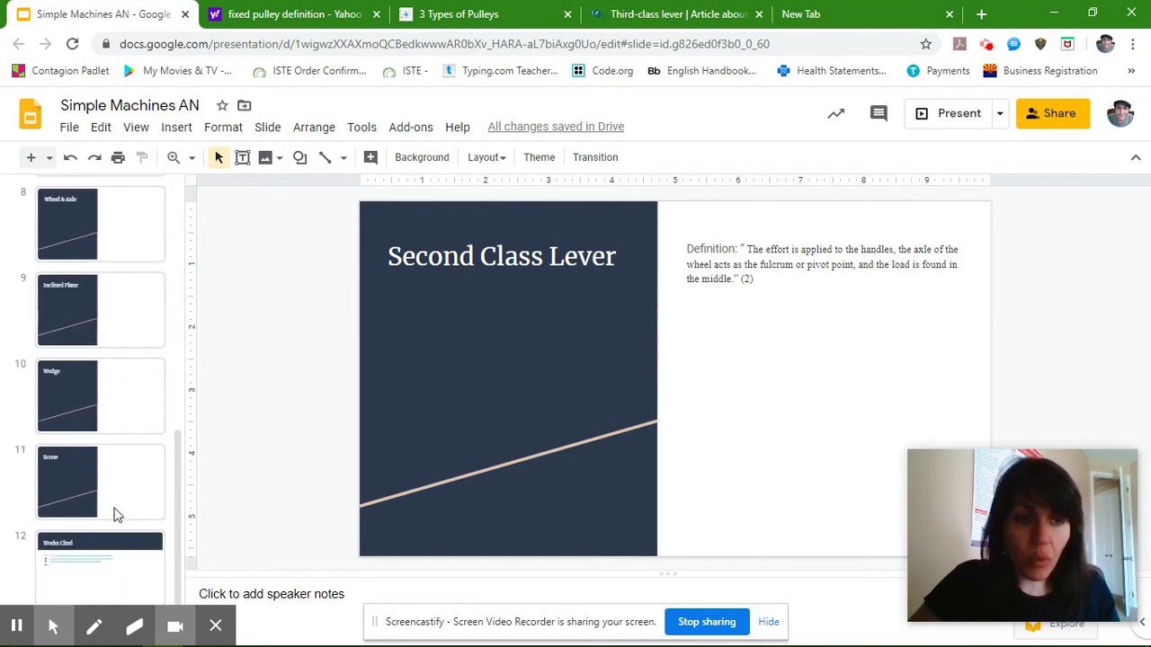
pyautogui.click(127, 586)
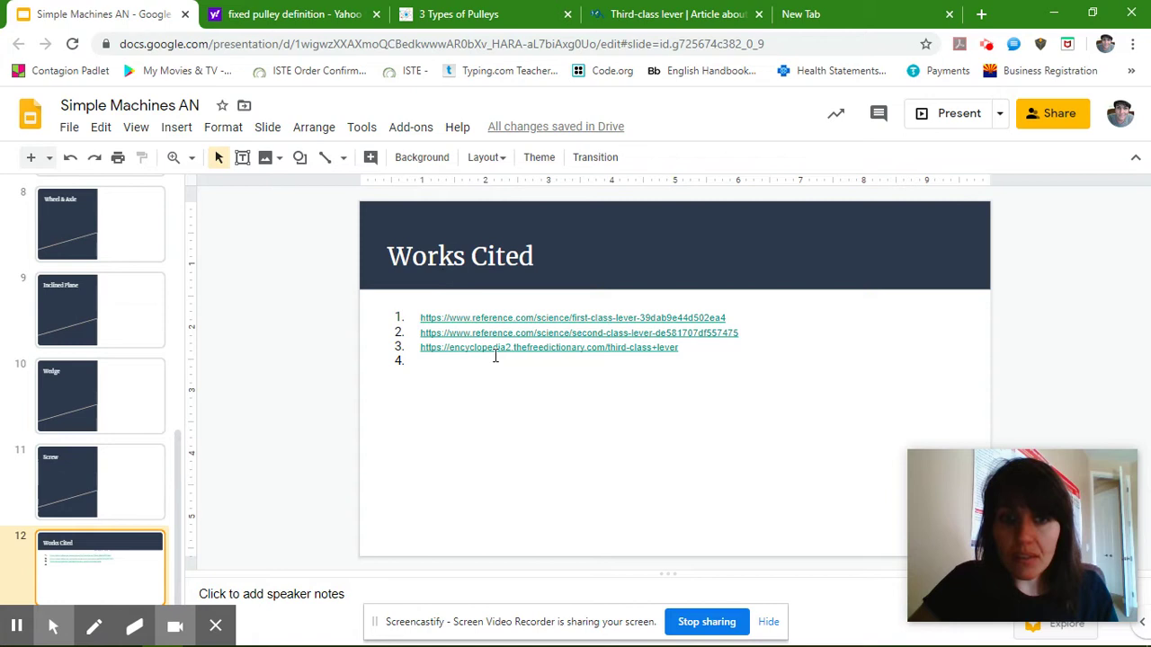
pyautogui.scroll(2, 62, 384)
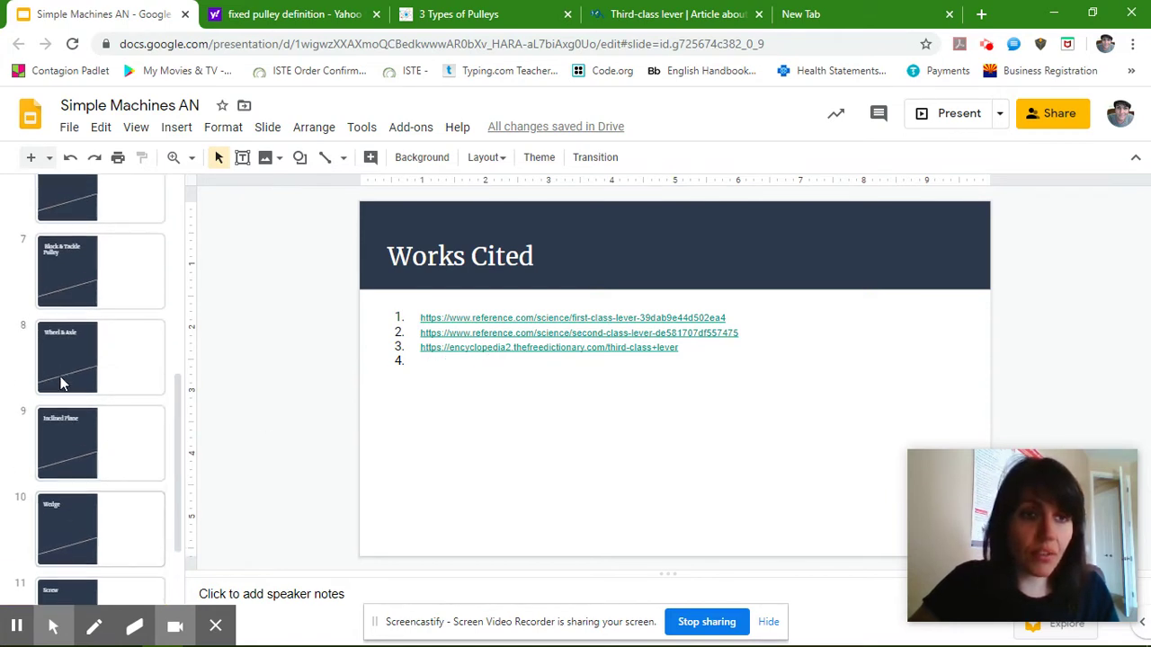
pyautogui.scroll(5, 61, 384)
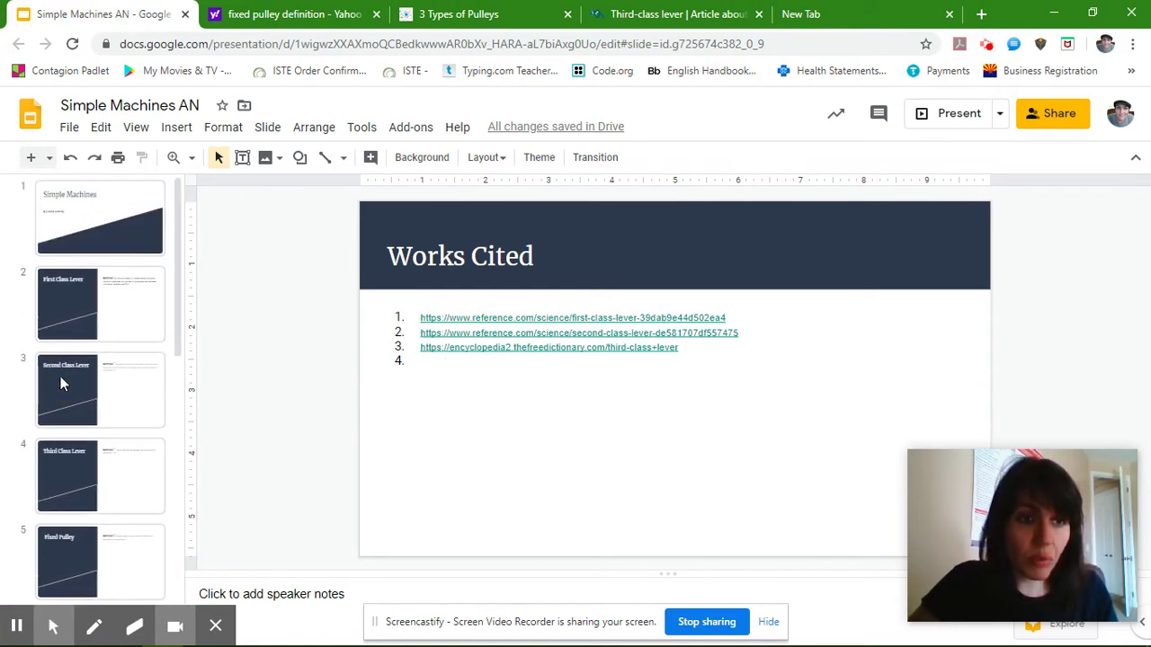
# Compare the definition on the Third Class Lever slide with its source article and its Works Cited entry.
pyautogui.rightClick(128, 474)
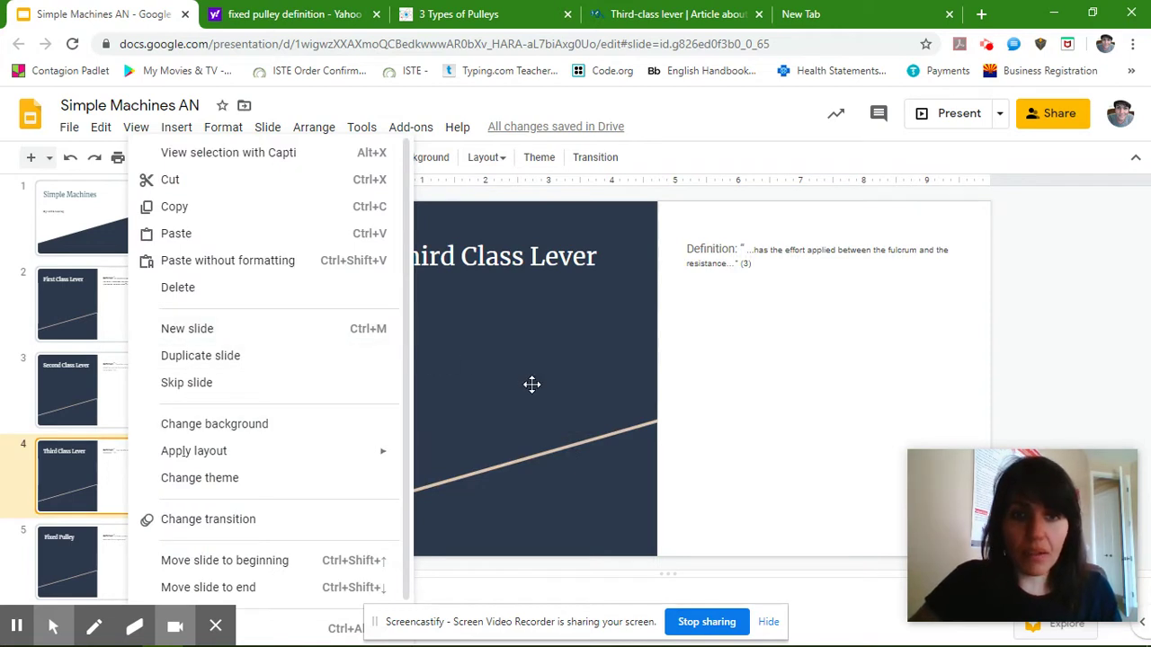
pyautogui.click(736, 370)
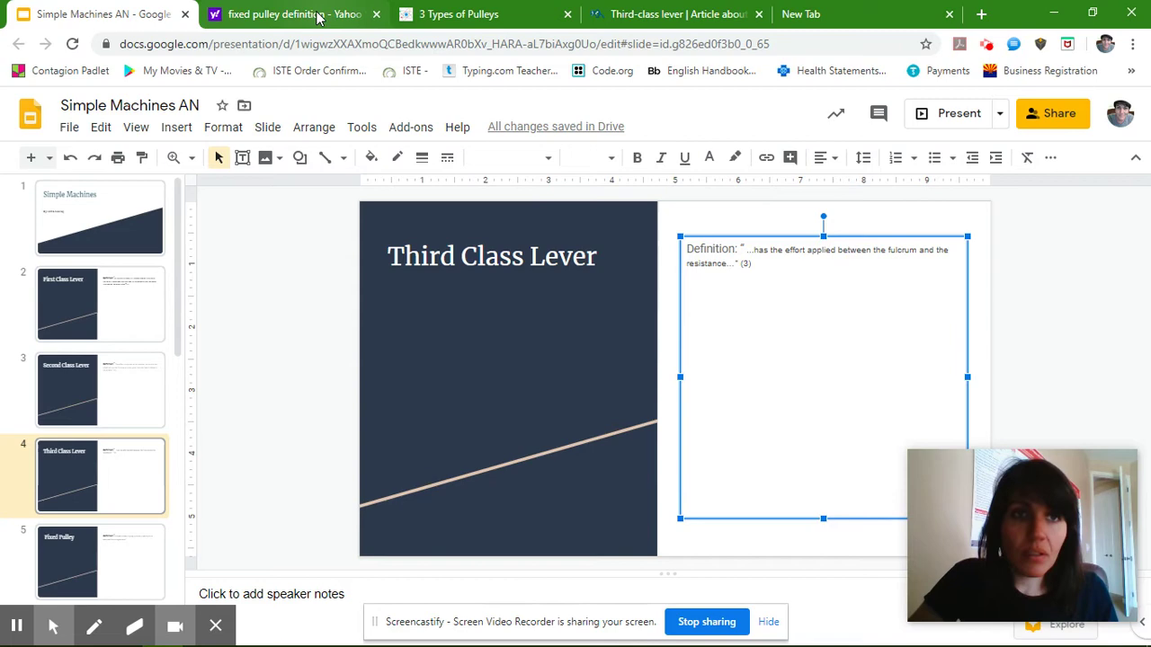
pyautogui.rightClick(614, 18)
pyautogui.click(614, 18)
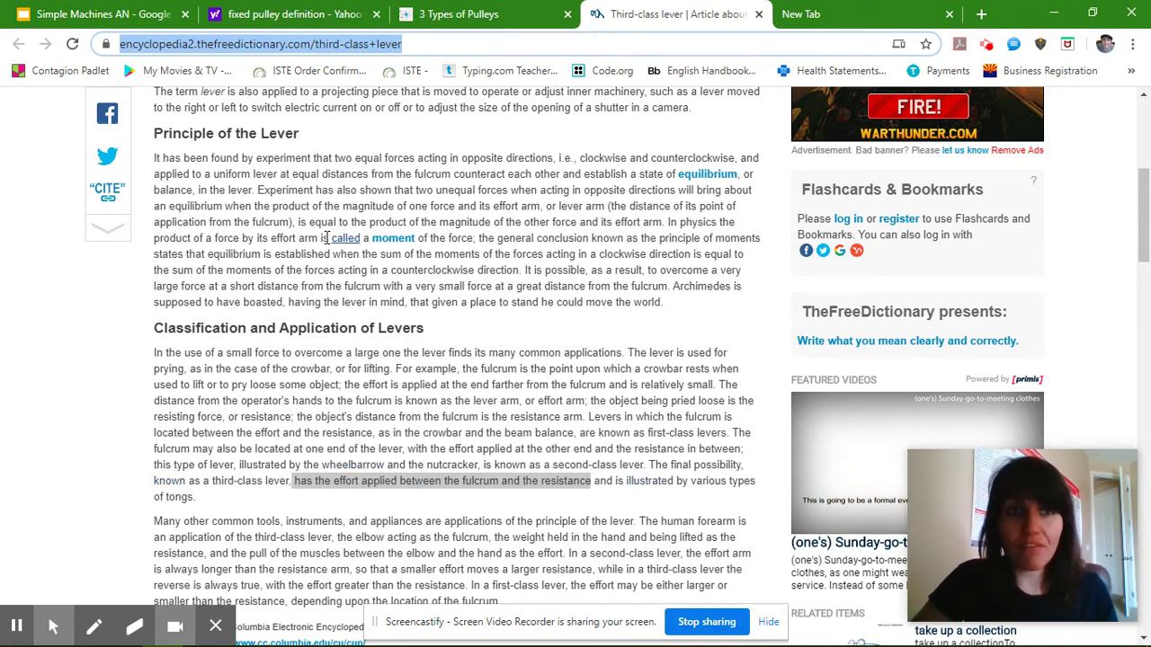
pyautogui.click(67, 16)
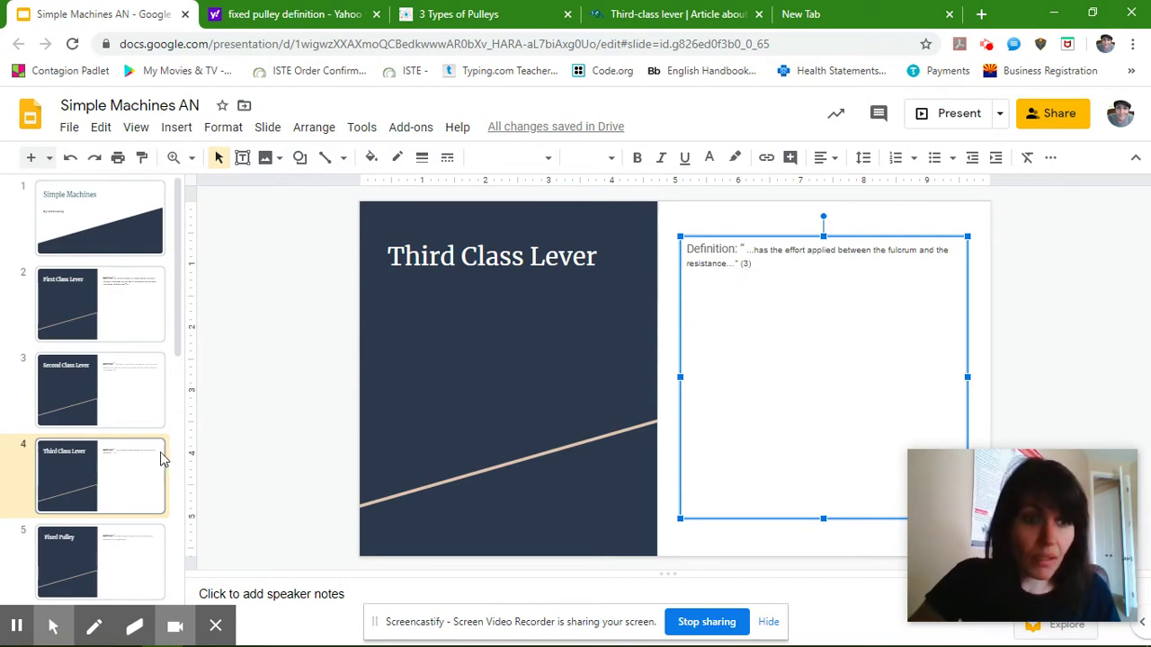
pyautogui.scroll(-7, 126, 515)
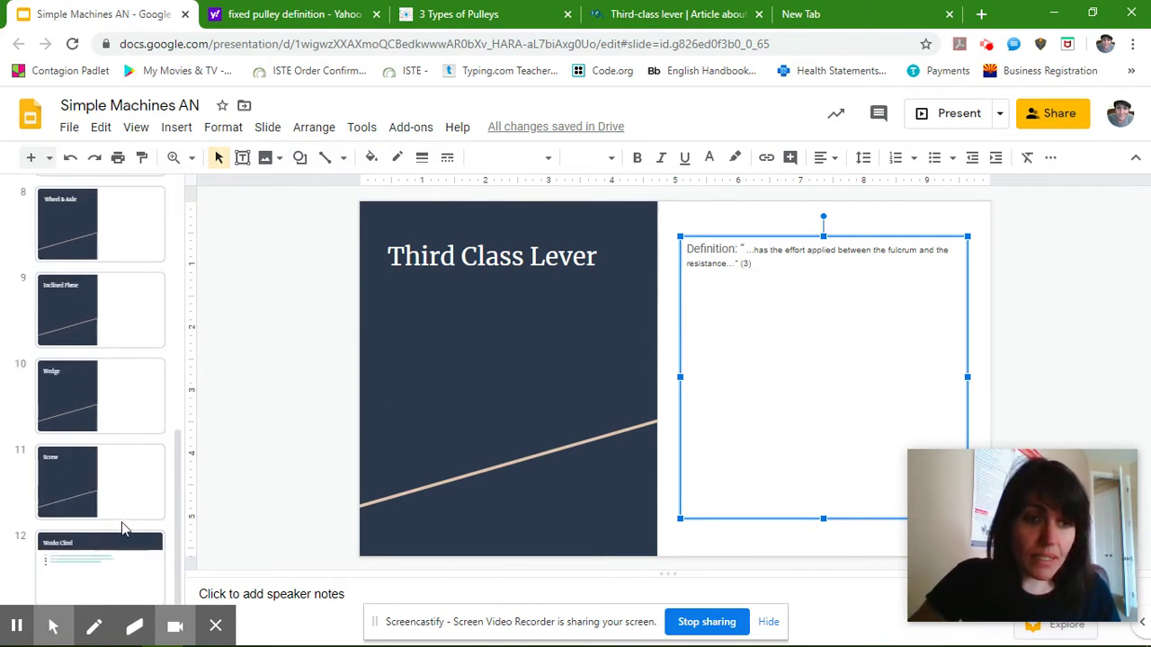
pyautogui.click(120, 580)
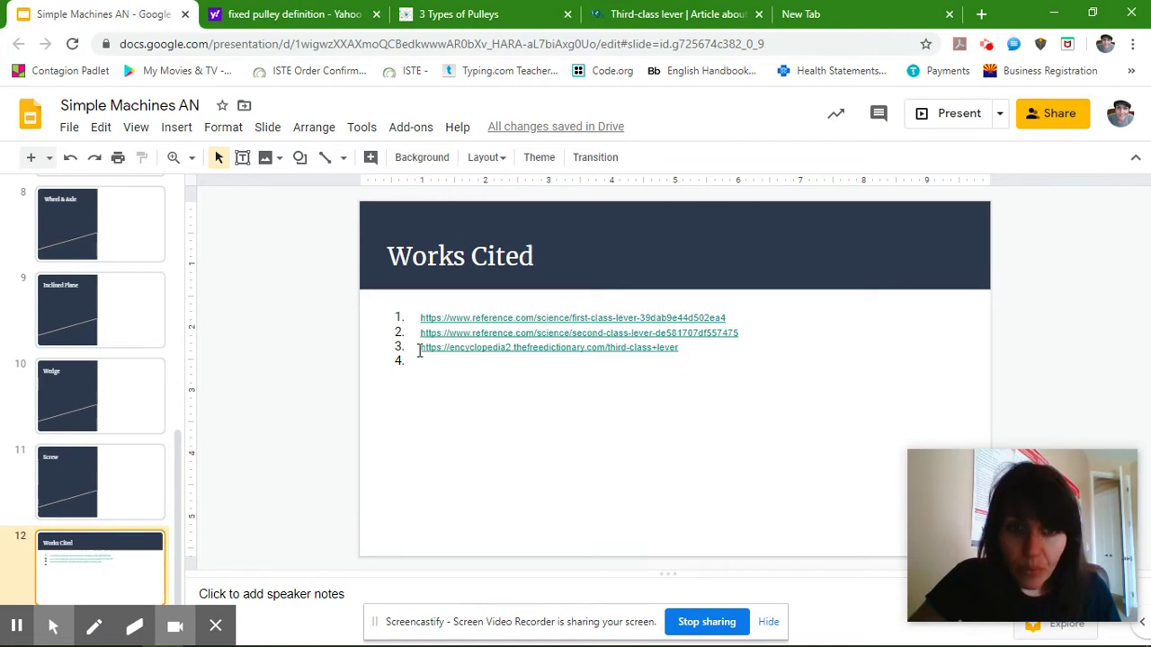
# Return to the third-class lever article and close it.
pyautogui.rightClick(704, 16)
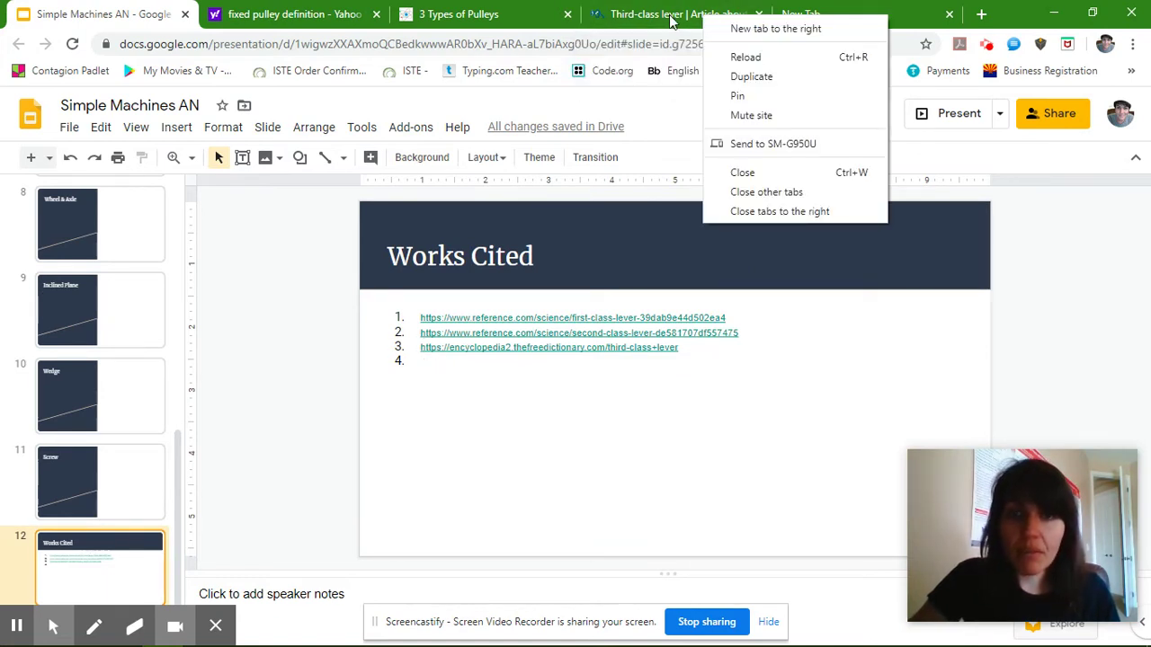
pyautogui.click(705, 18)
pyautogui.click(648, 15)
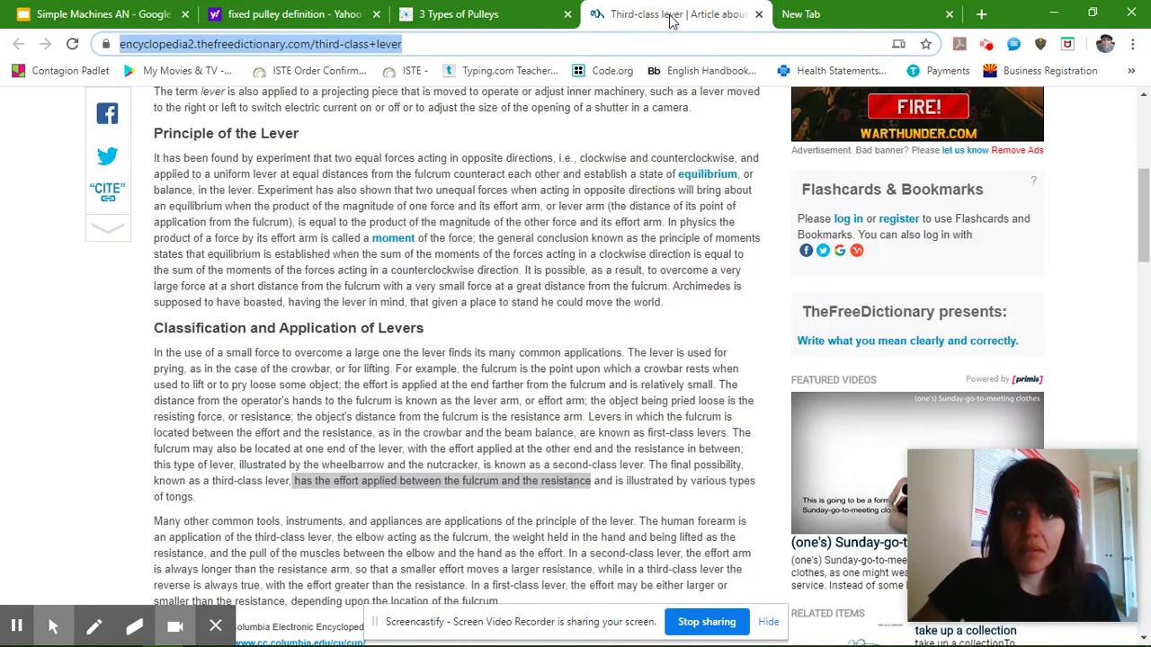
pyautogui.click(757, 15)
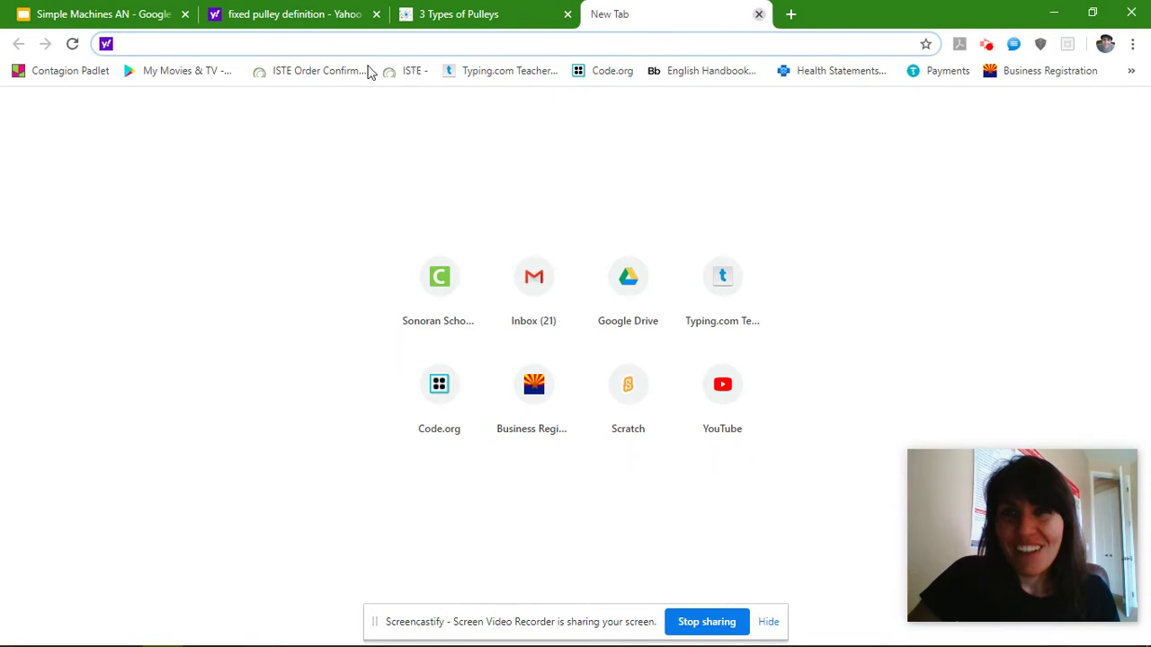
# Highlight the sentence "A fixed pulley is one in which the drum is secured to a single spot." in the Yahoo results, then return to the presentation.
pyautogui.click(281, 28)
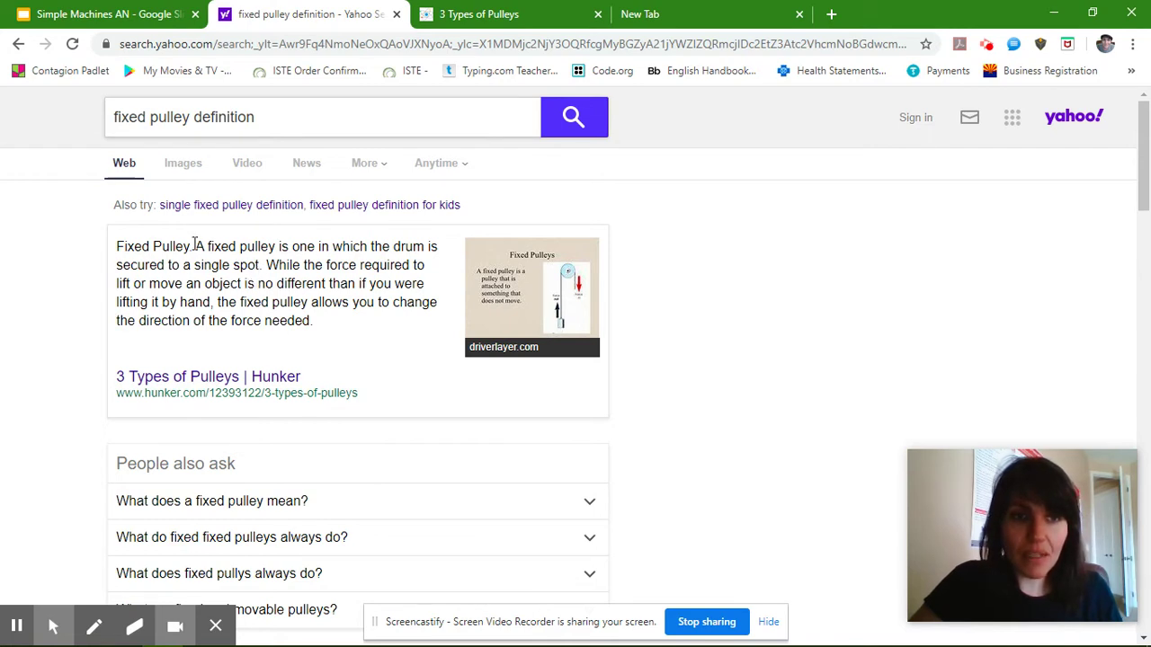
pyautogui.moveTo(196, 246); pyautogui.dragTo(266, 265)
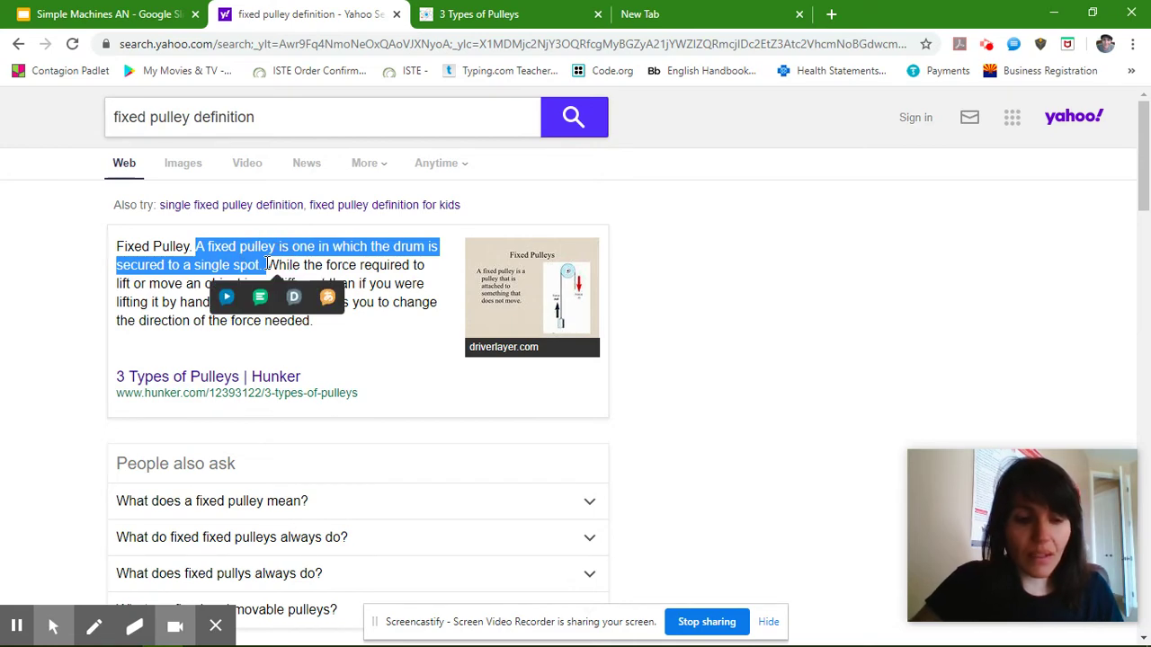
pyautogui.click(61, 18)
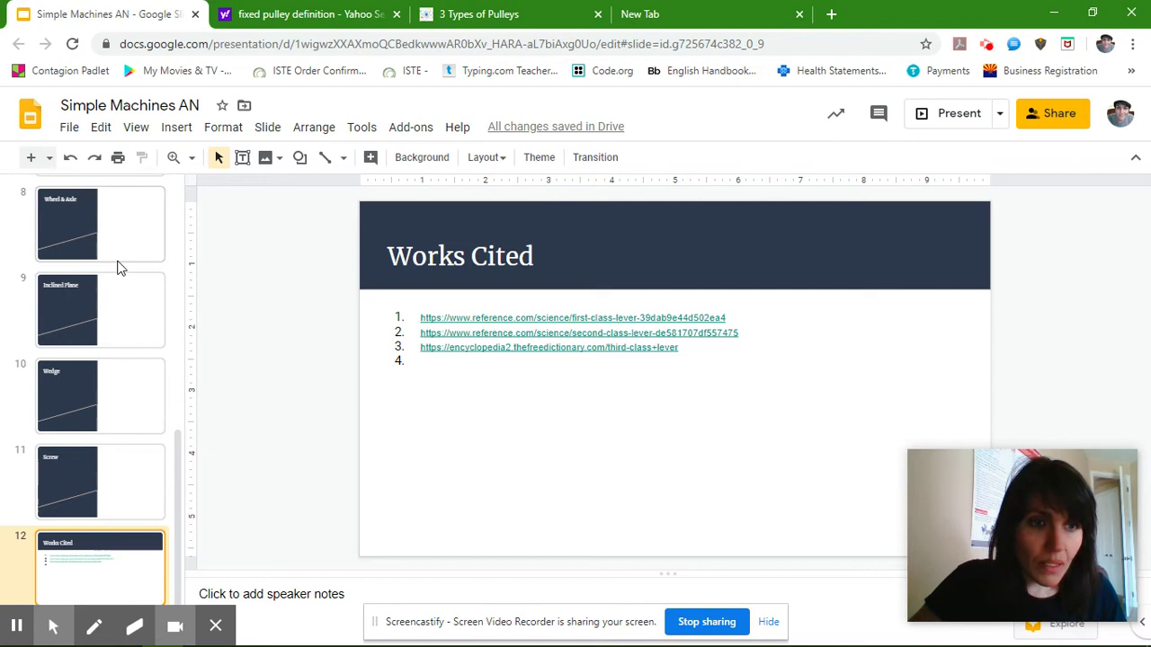
# Add the citation number (4) after the quoted definition on the Fixed Pulley slide.
pyautogui.scroll(2, 117, 265)
pyautogui.scroll(4, 117, 265)
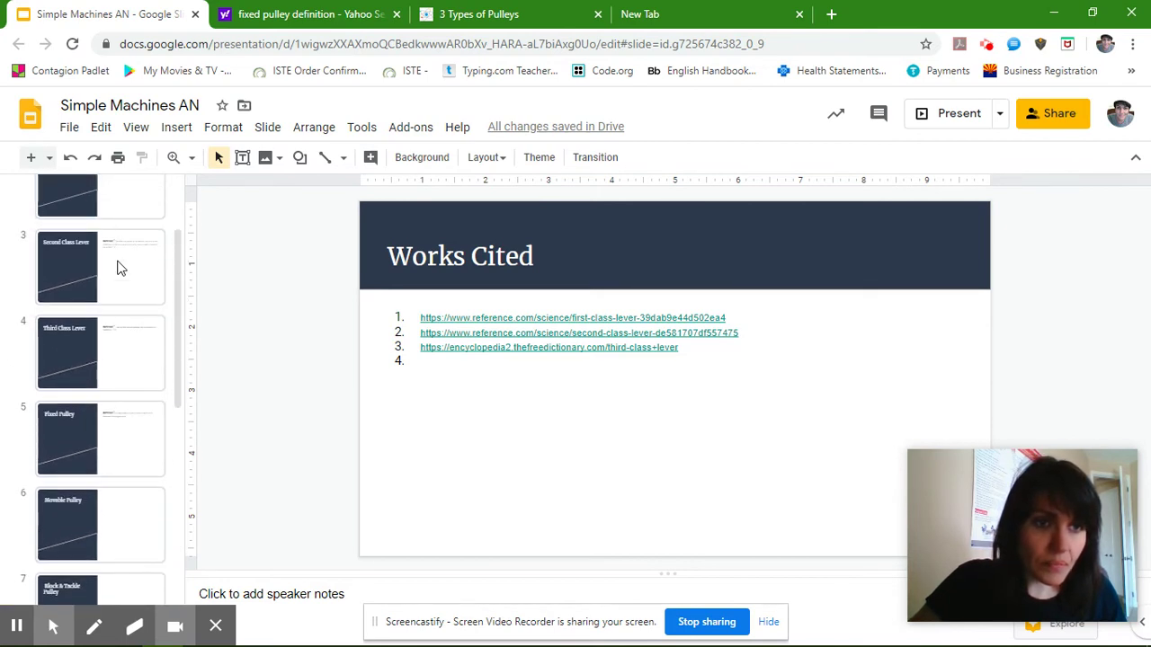
pyautogui.click(133, 423)
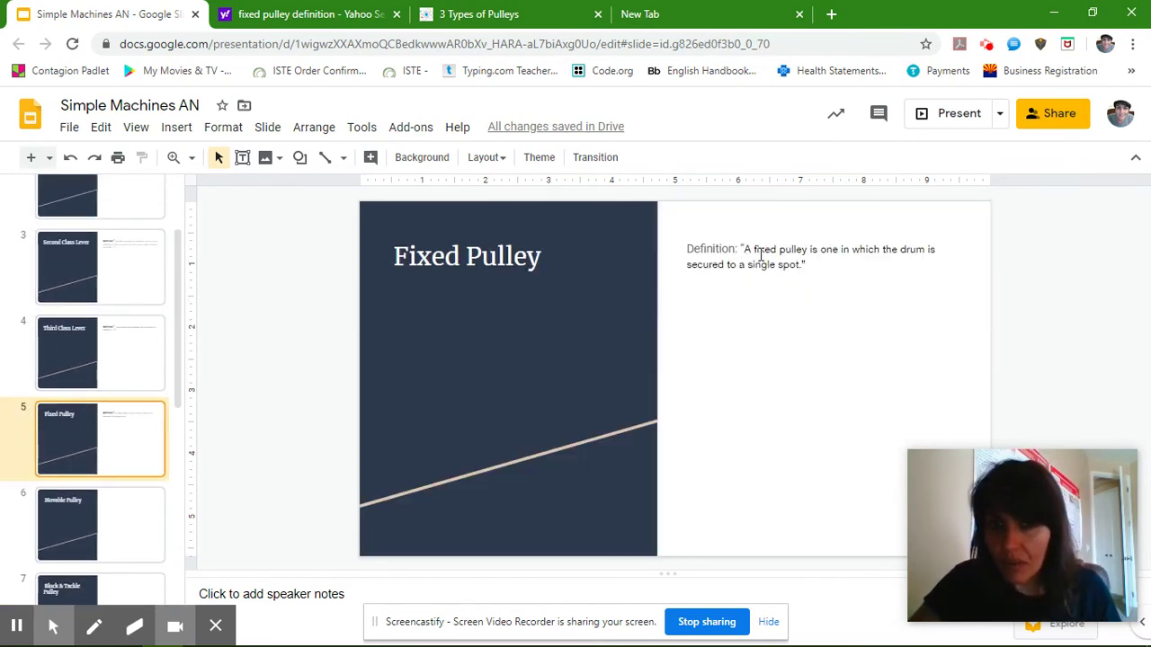
pyautogui.rightClick(810, 265)
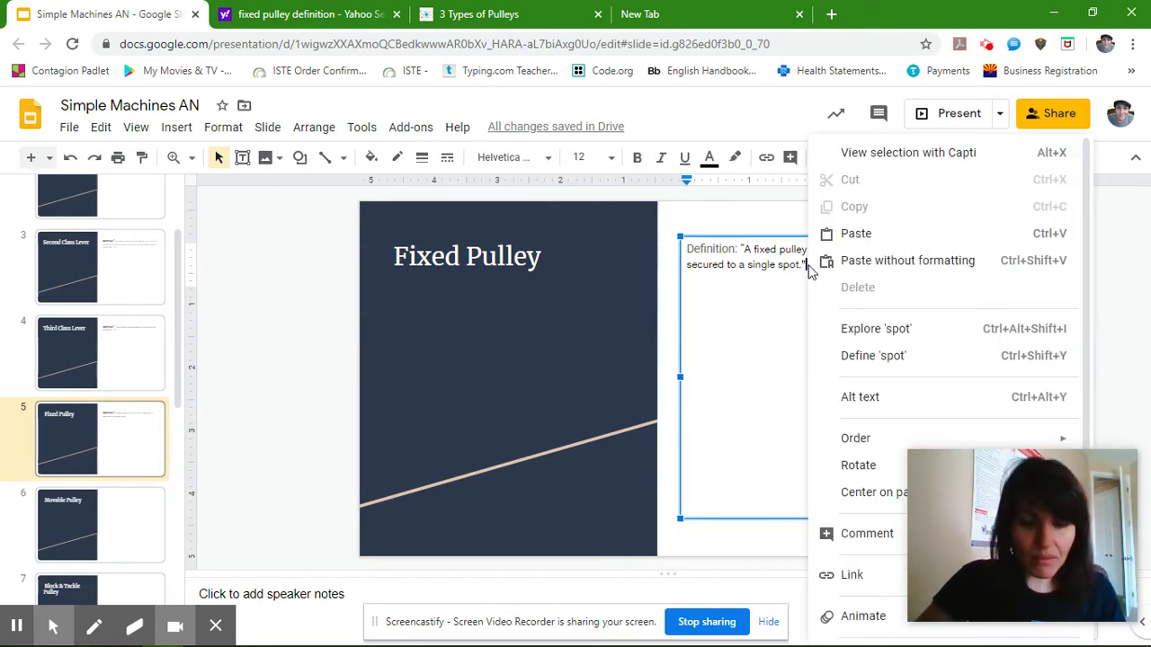
pyautogui.click(783, 303)
pyautogui.click(809, 267)
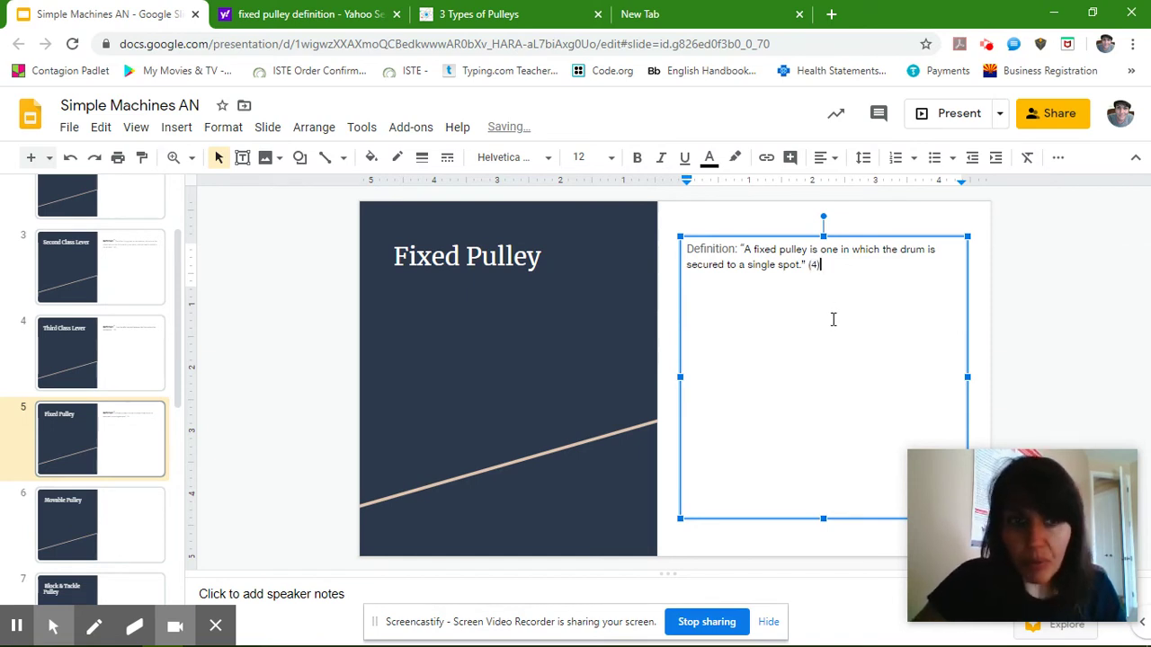
pyautogui.scroll(-5, 111, 499)
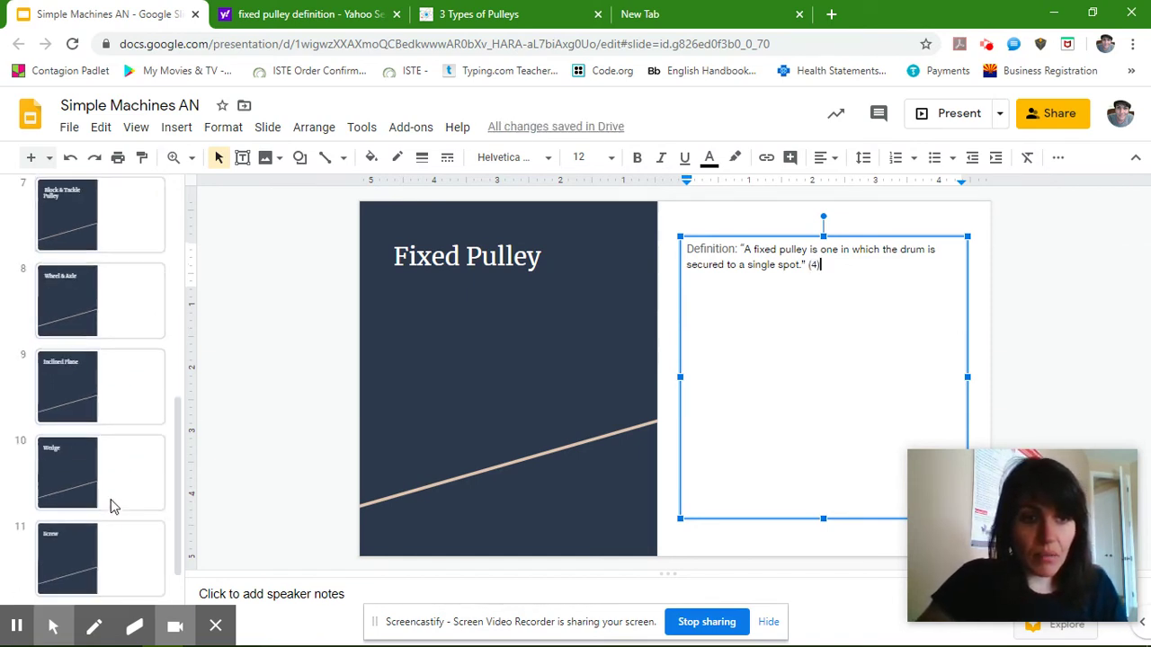
pyautogui.scroll(-1, 111, 499)
pyautogui.click(90, 586)
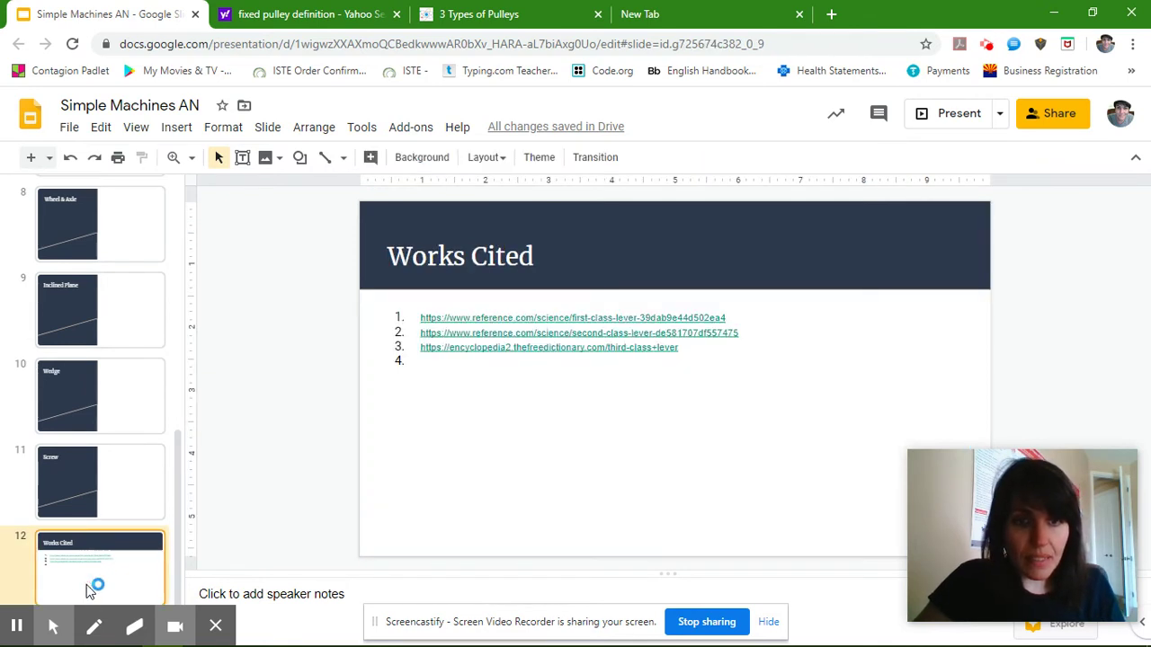
pyautogui.click(424, 367)
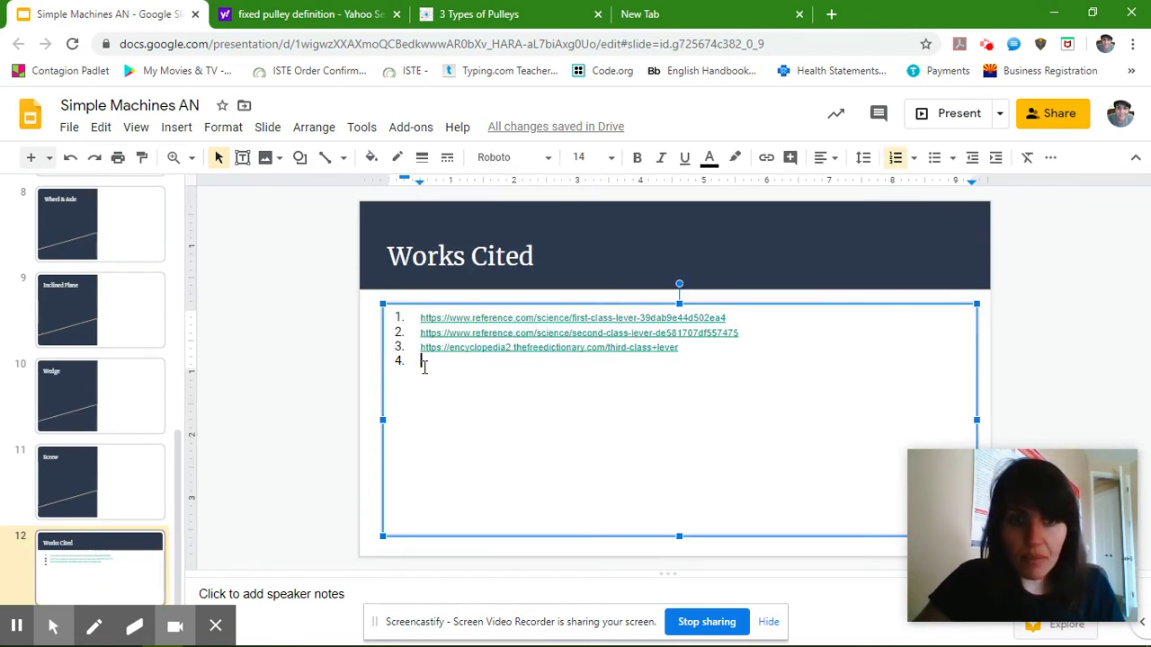
pyautogui.click(464, 16)
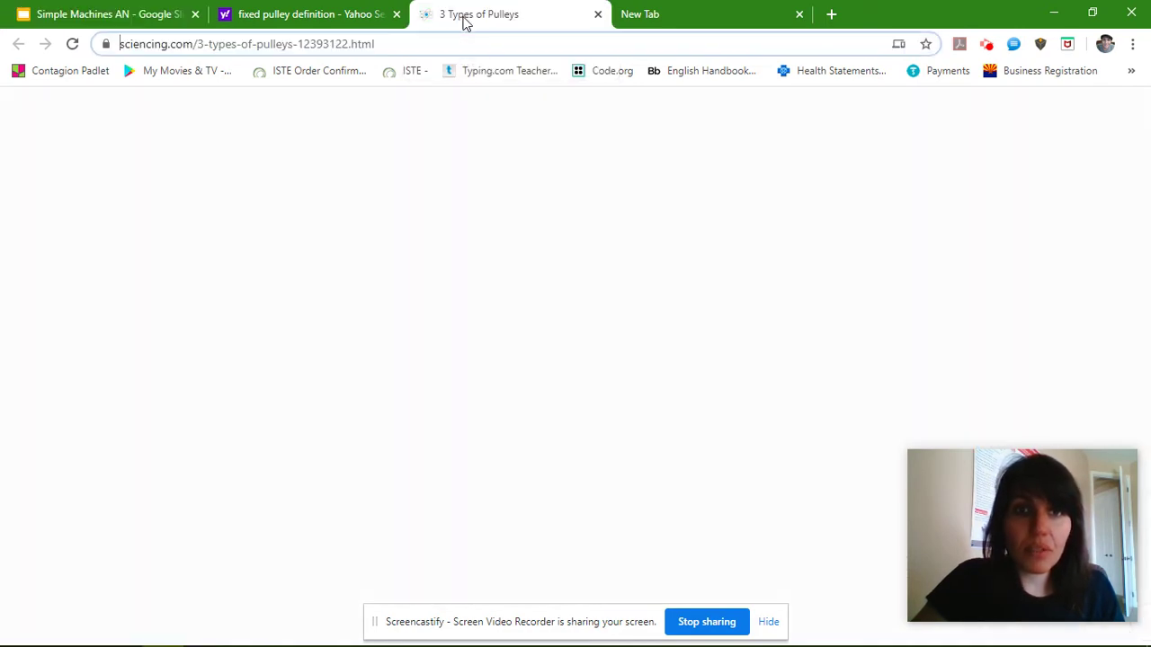
pyautogui.doubleClick(306, 43)
pyautogui.click(306, 43)
pyautogui.hotkey('ctrl', 'c')
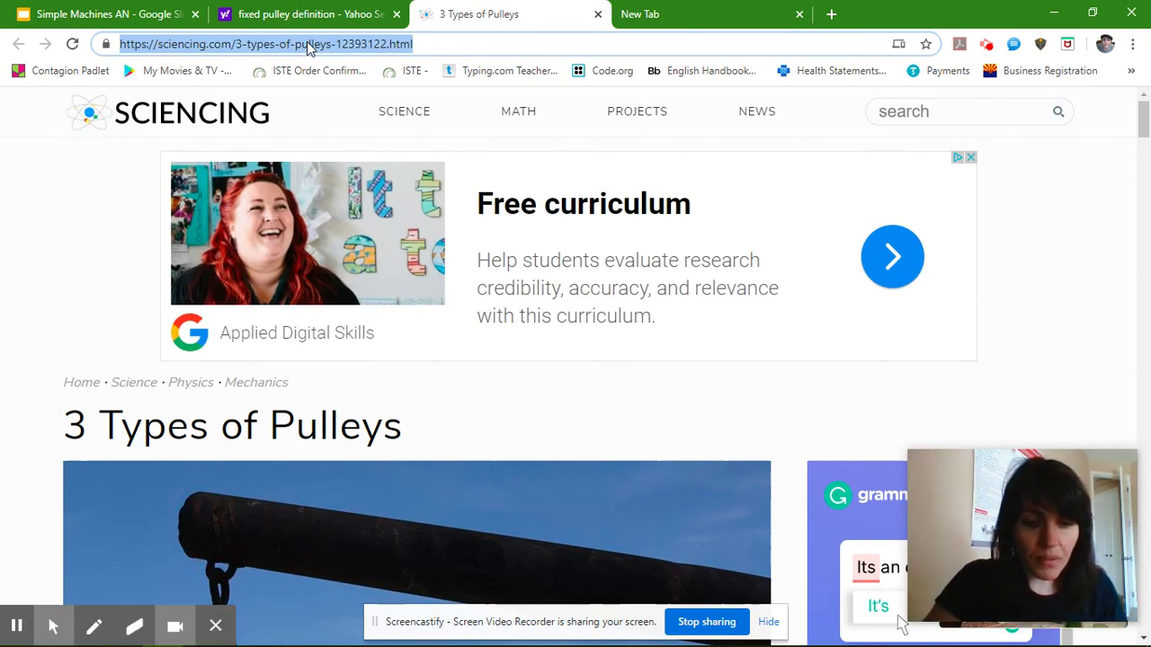
pyautogui.click(90, 14)
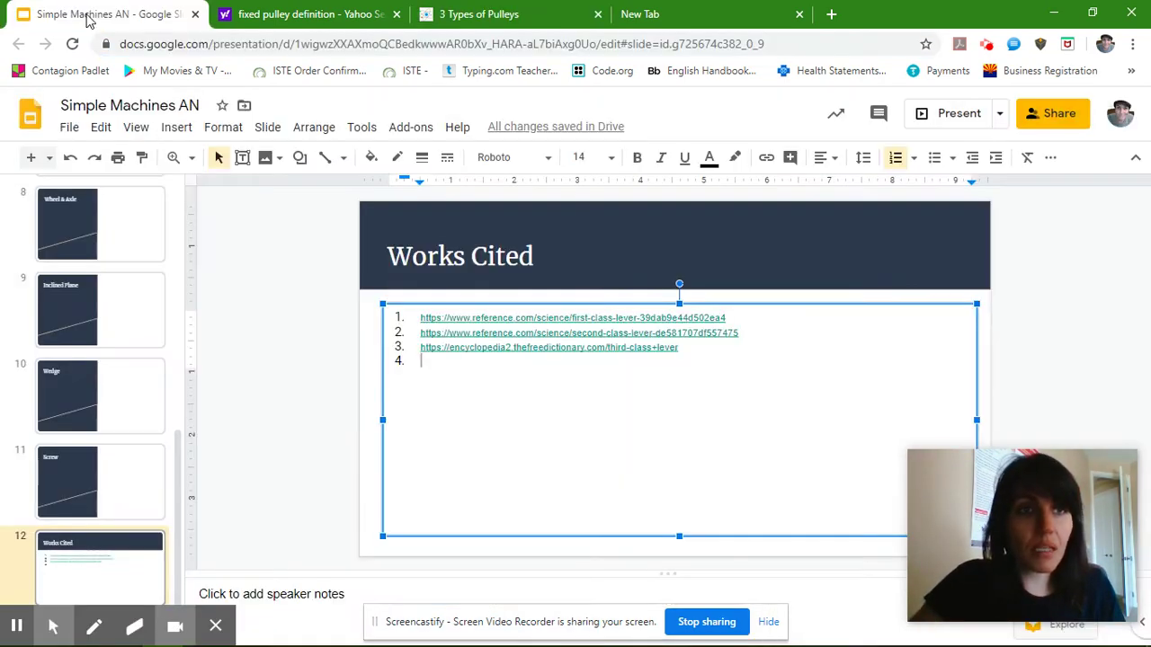
pyautogui.hotkey('ctrl', 'v')
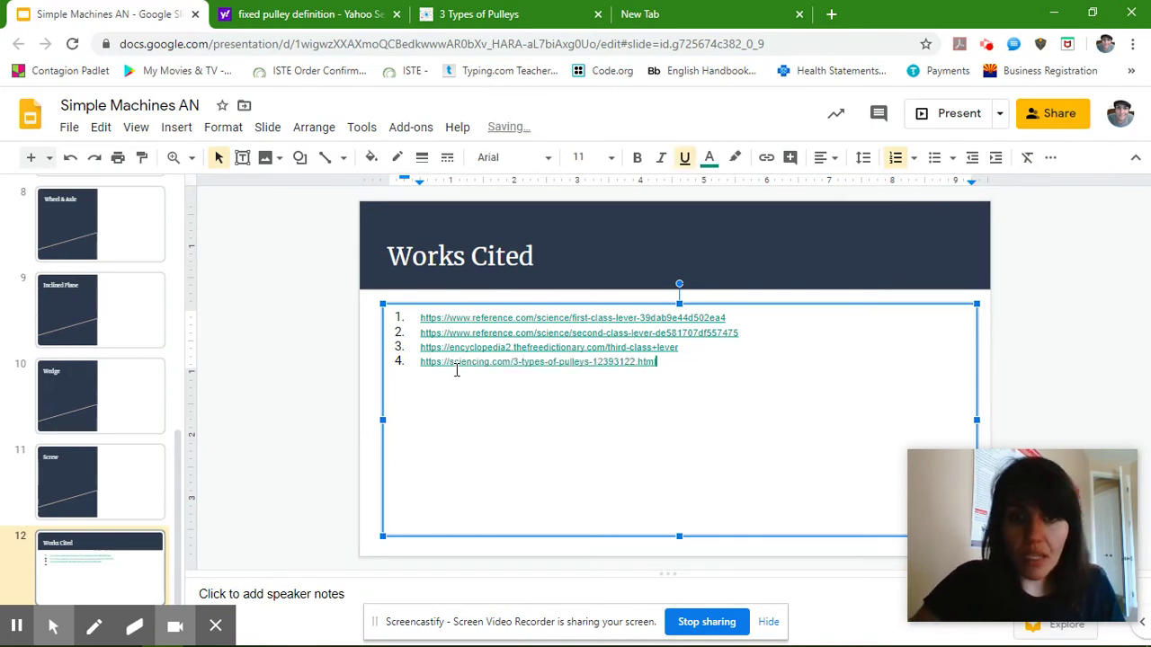